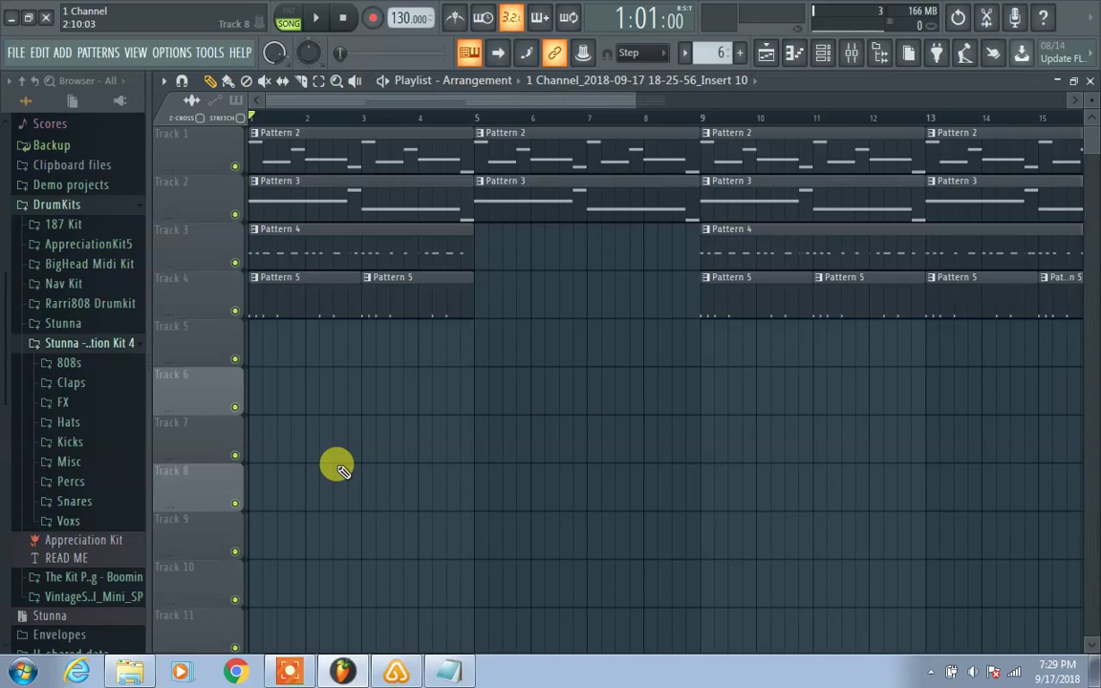
- Play the song arrangement from bar 1 with the transport Play button
left_click(316, 20)
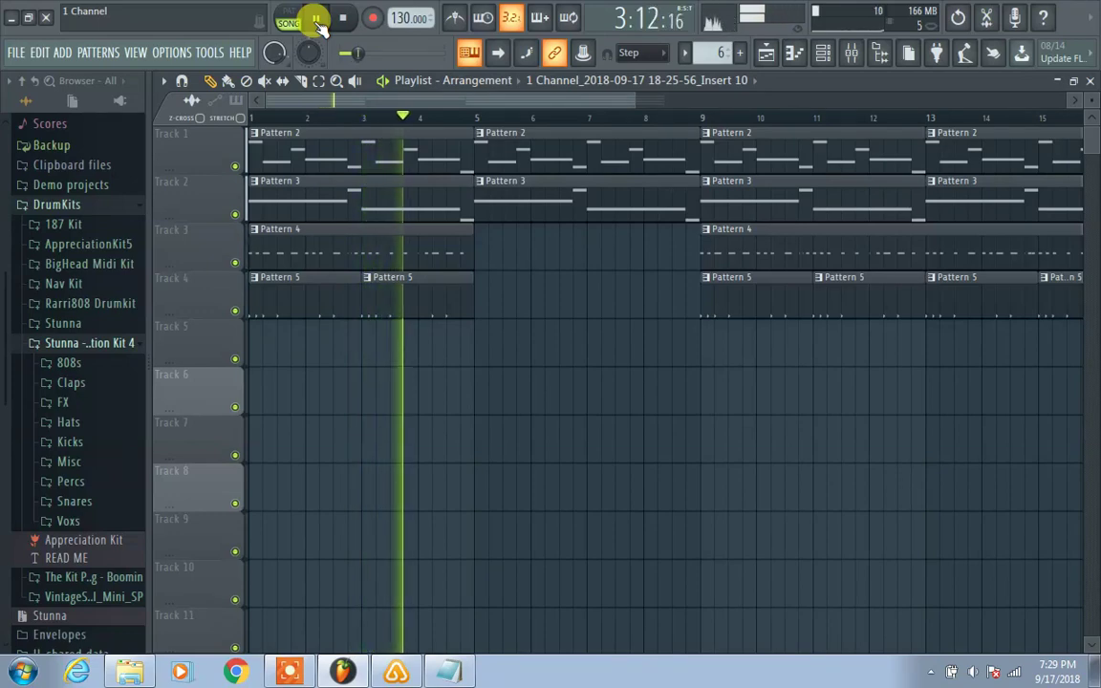
- Stop song playback, leaving the position at 4:11:01
left_click(316, 20)
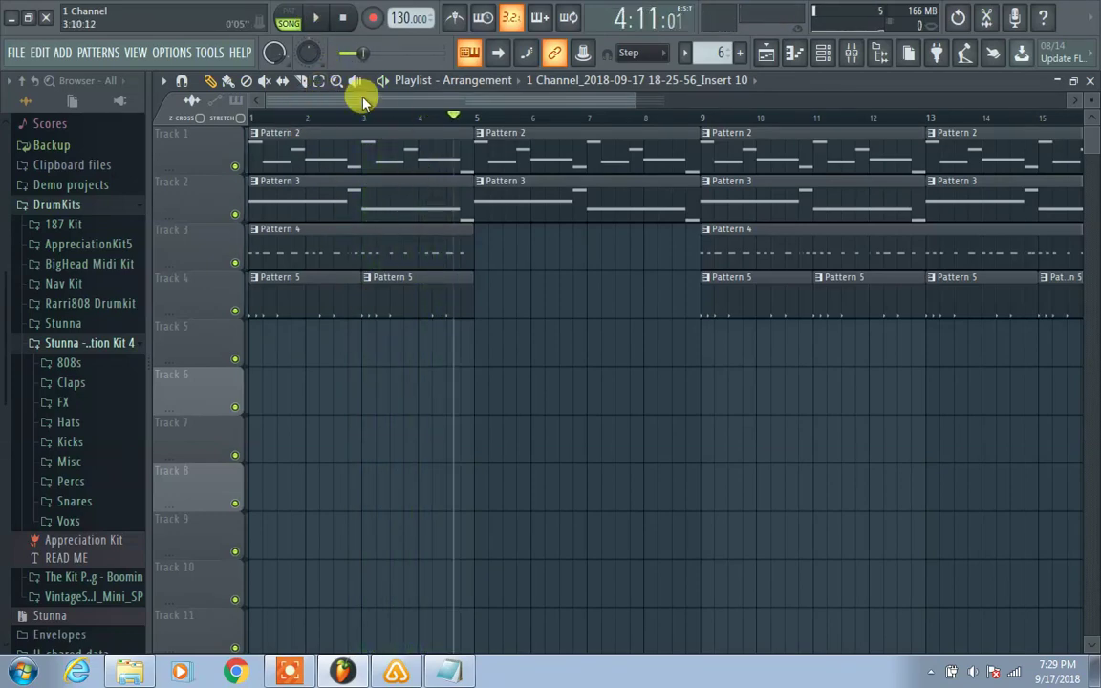
- Create Pattern 6 with its default name, put it at bar 1 of Track 5, and open its piano roll
left_click(742, 56)
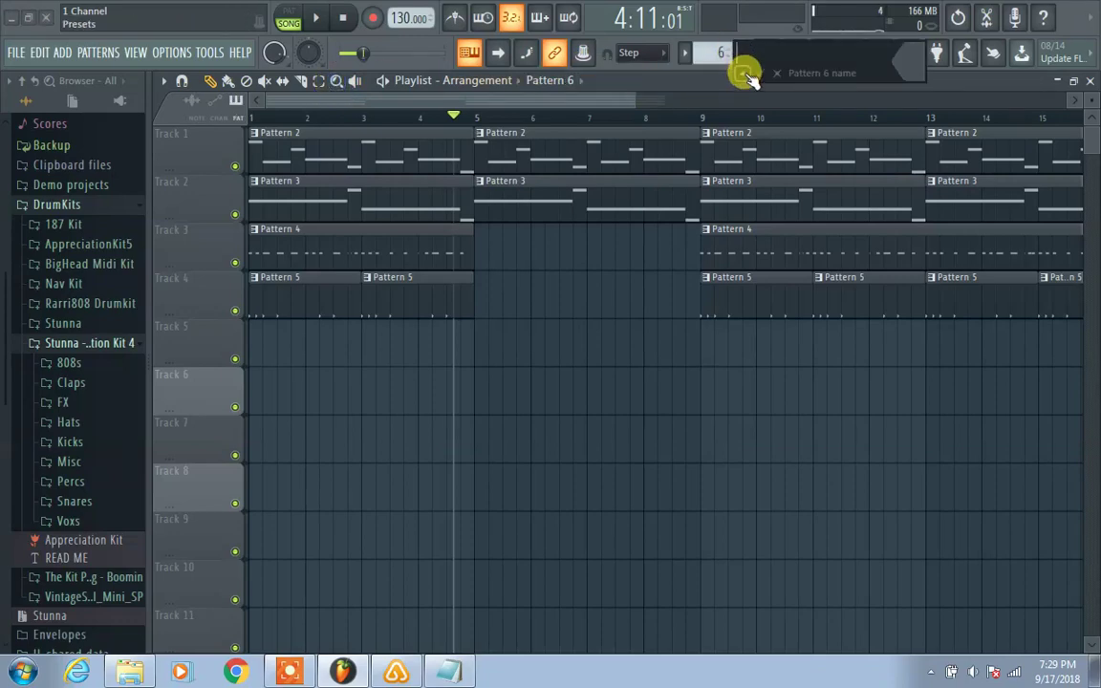
left_click(758, 74)
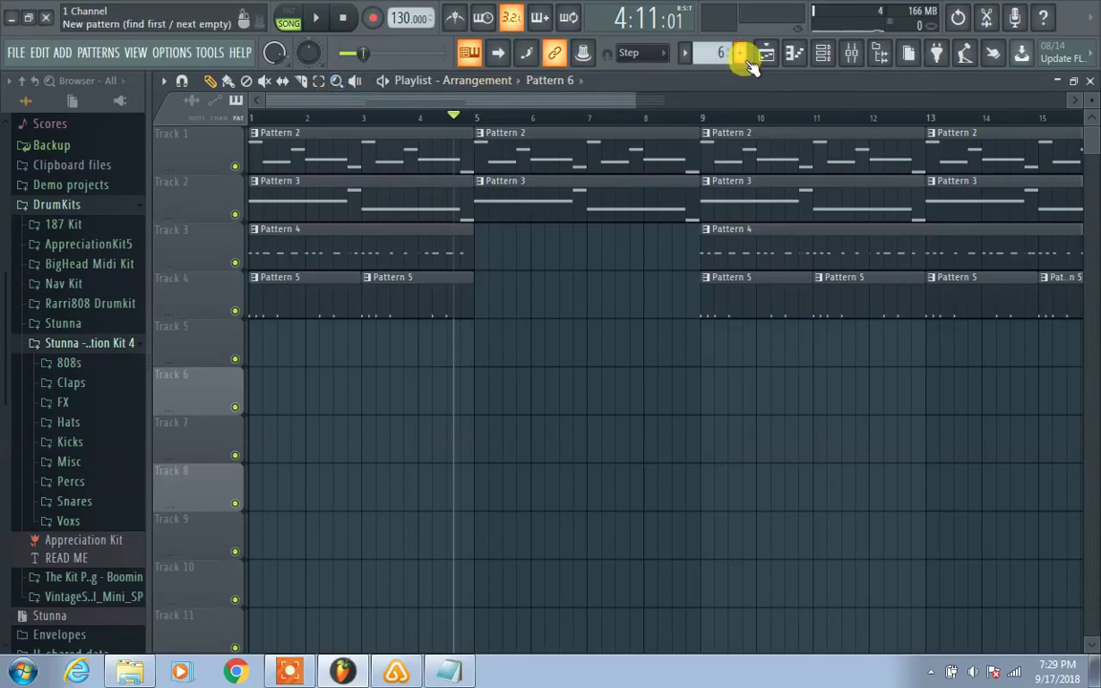
left_click(263, 344)
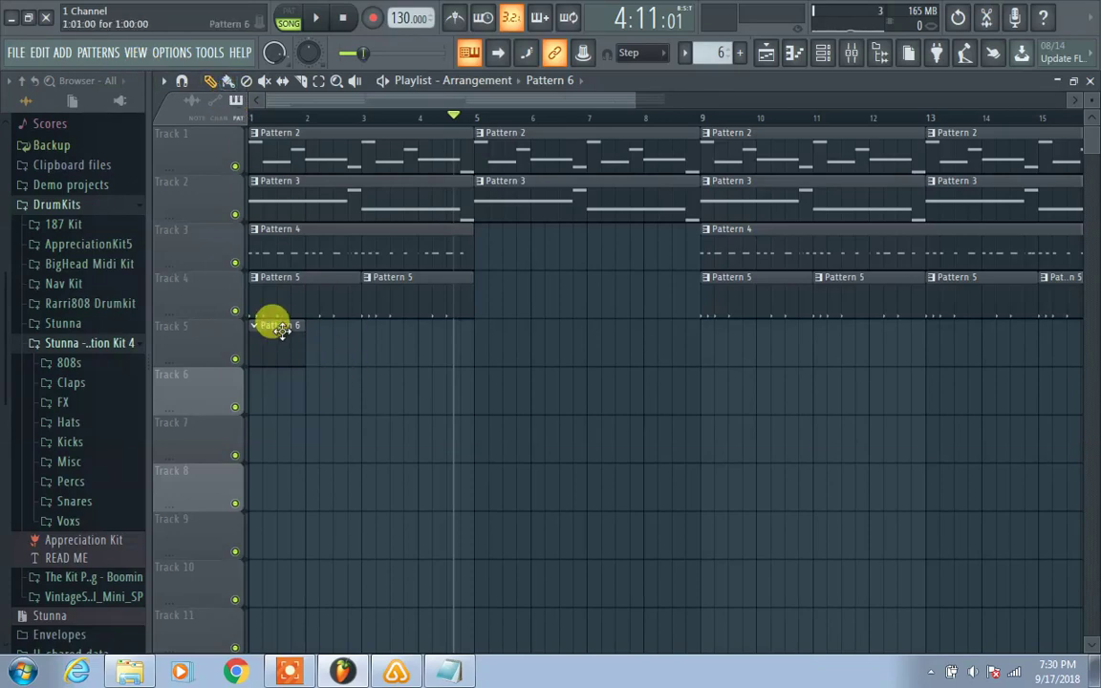
left_click(801, 54)
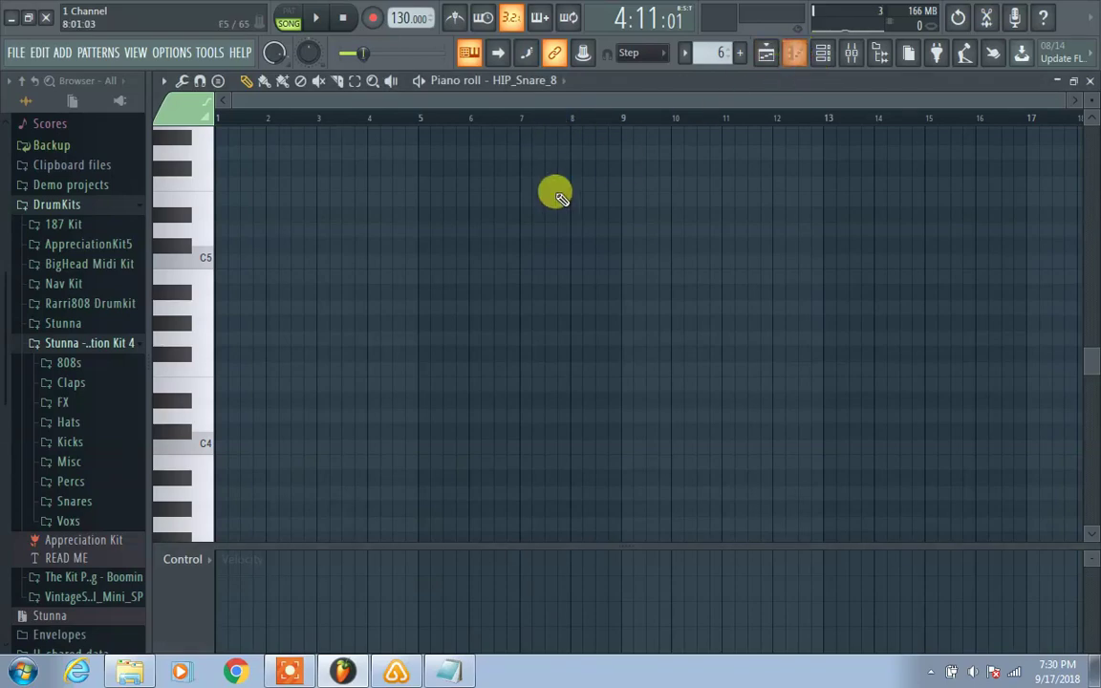
- Place a single G#4 note at bar 1 of Pattern 6, then close the piano roll
scroll(266, 322, "up", 4)
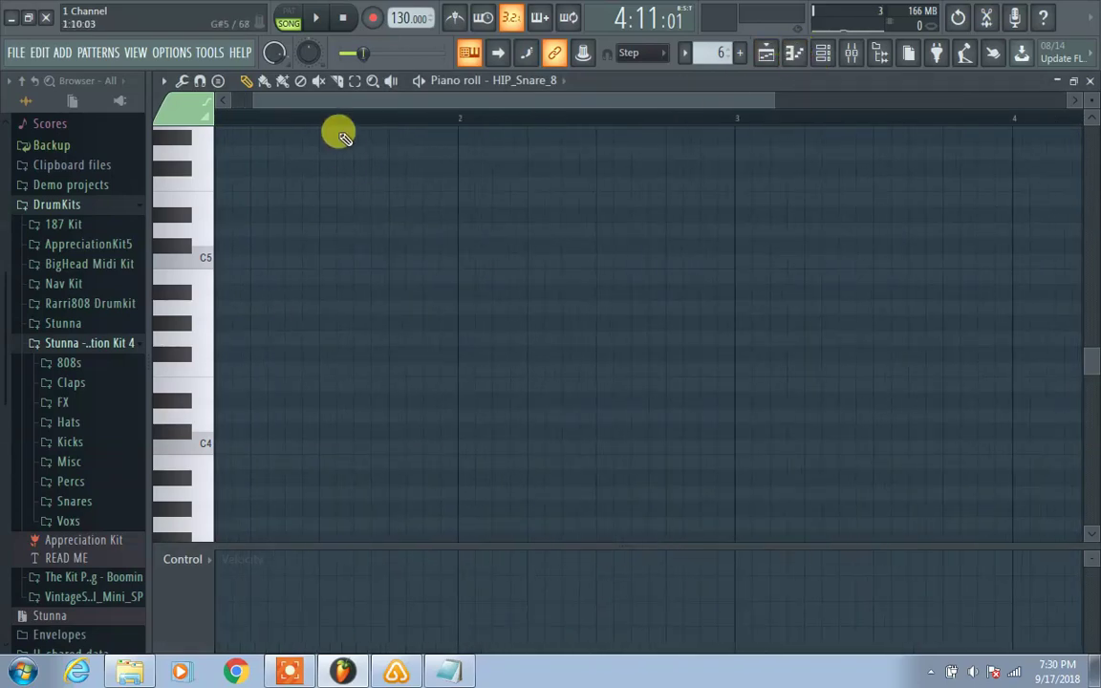
scroll(288, 108, "up", 2)
scroll(306, 274, "up", 1)
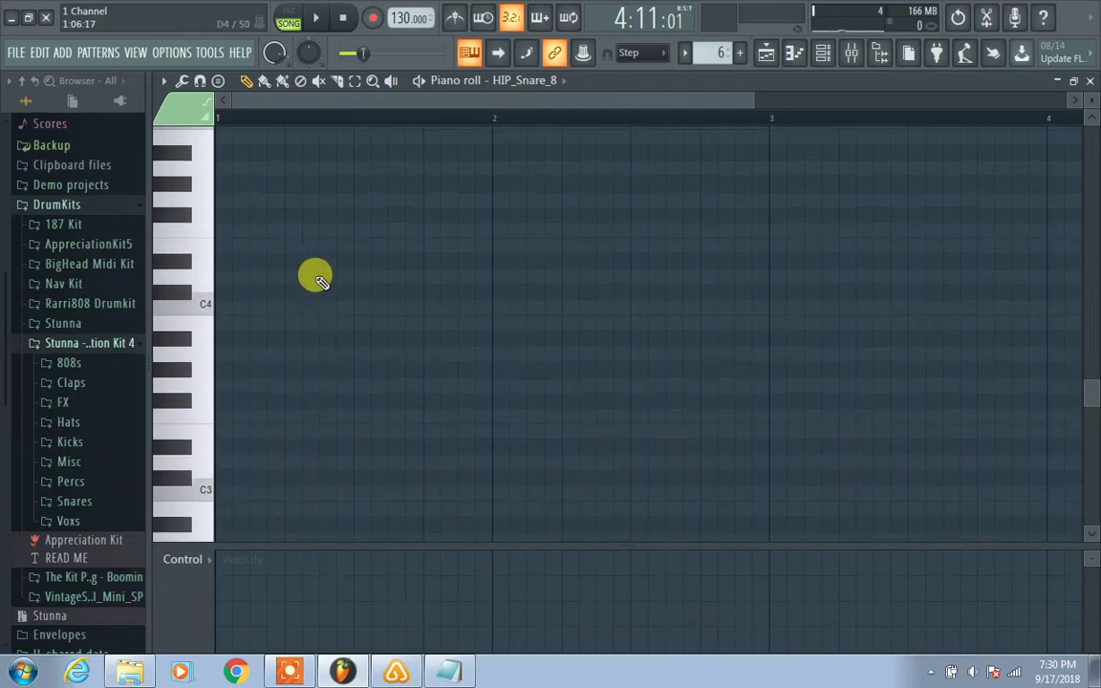
scroll(344, 273, "down", 2)
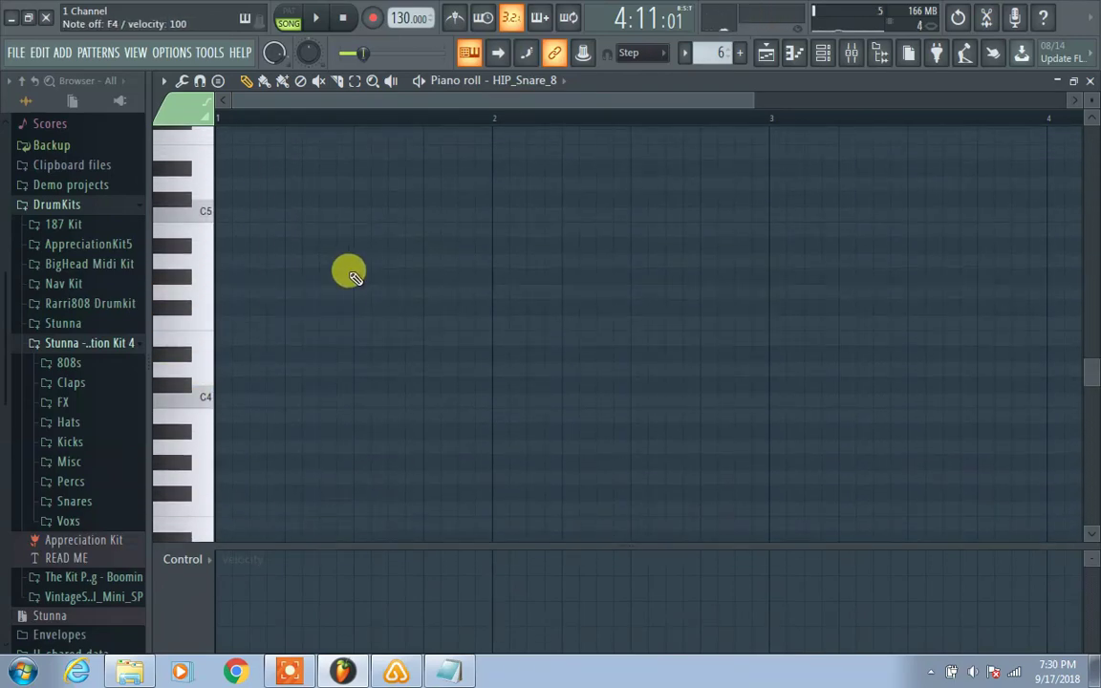
scroll(351, 254, "up", 5)
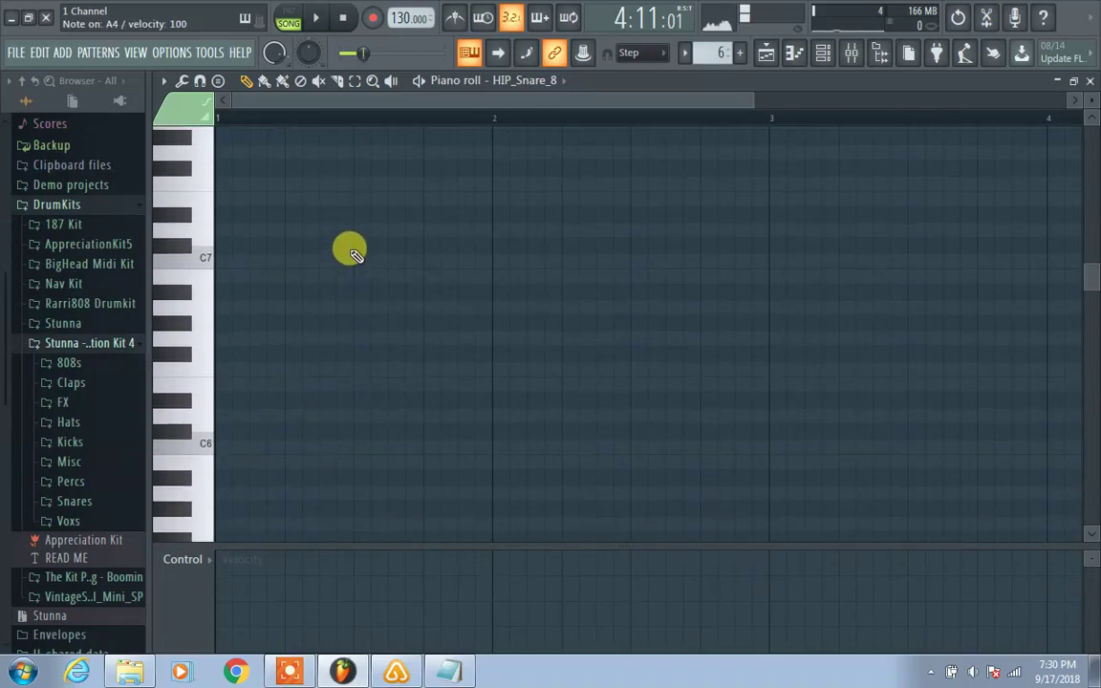
scroll(344, 256, "down", 5)
left_click(229, 322)
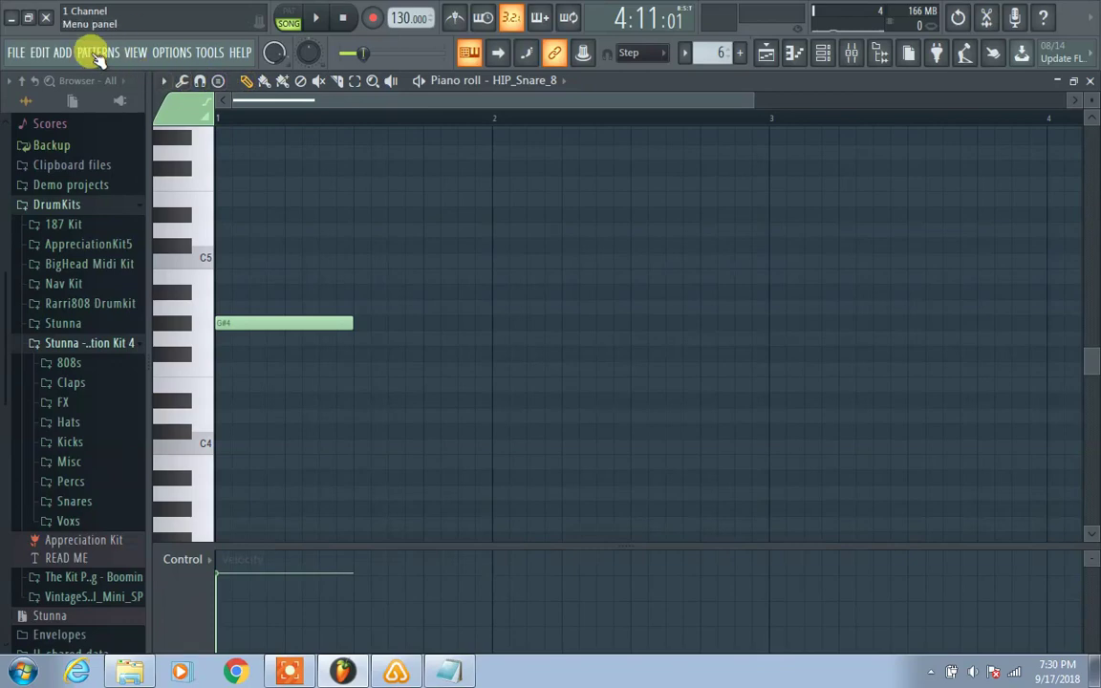
left_click(794, 55)
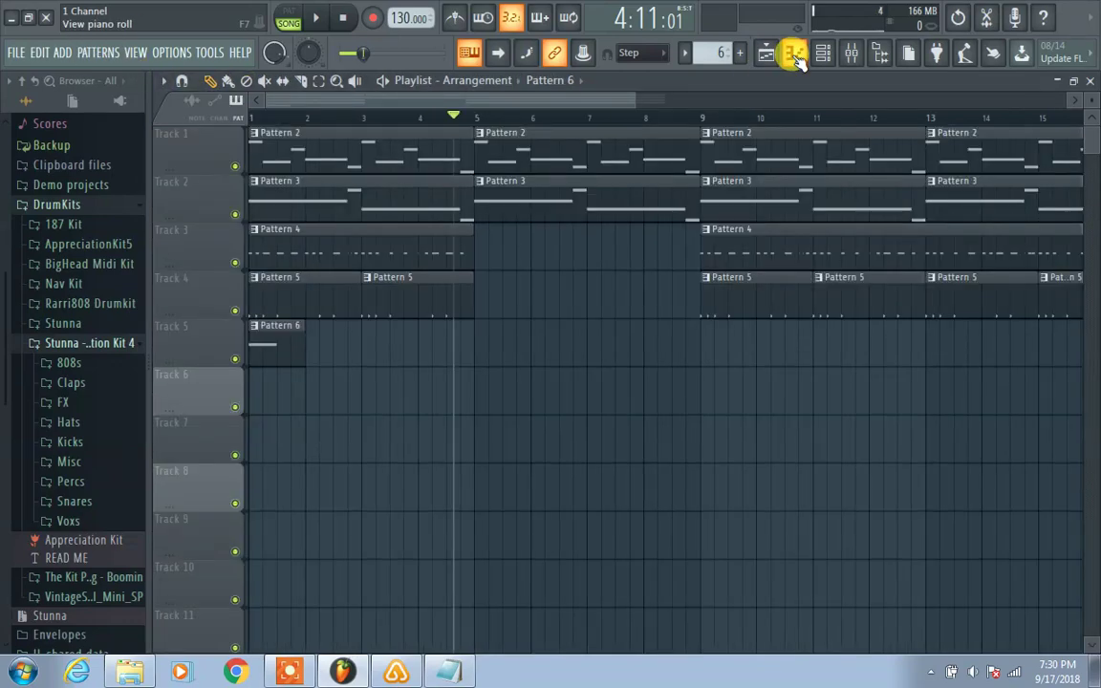
- Delete the Pattern 6 clip from Track 5
left_click(821, 55)
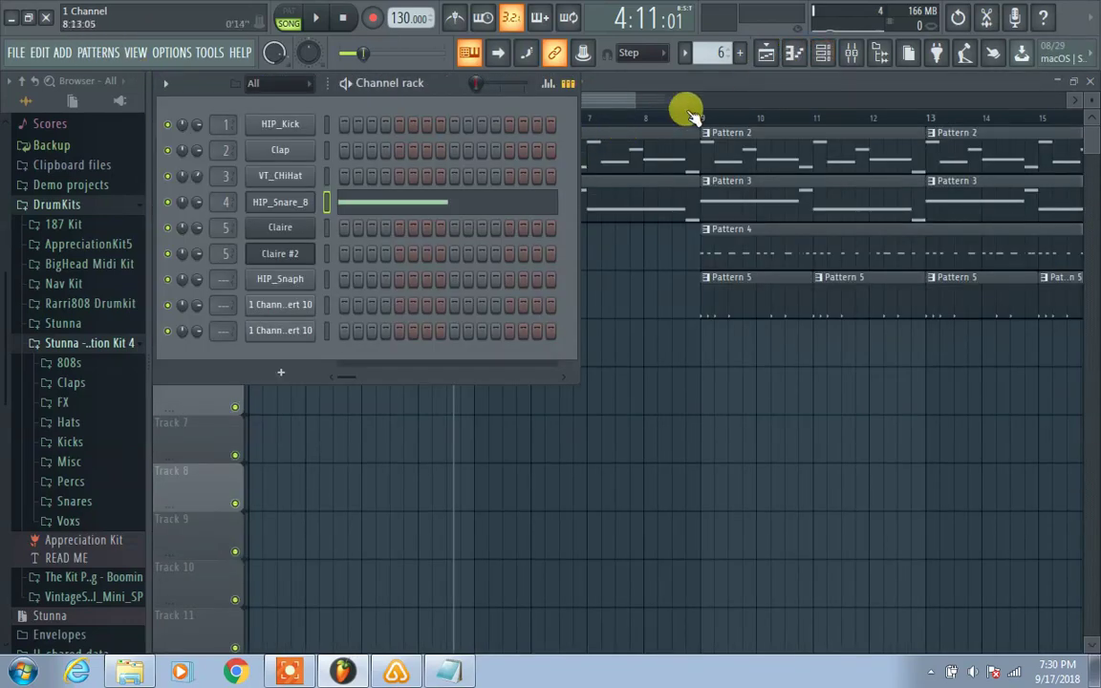
left_click(765, 56)
right_click(292, 346)
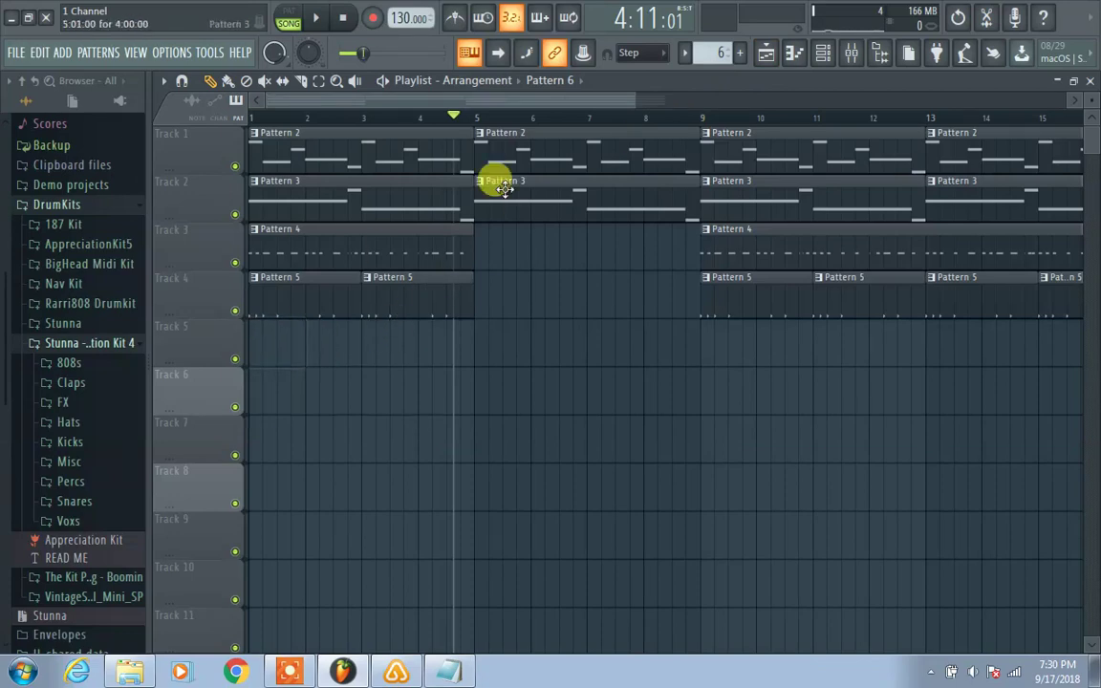
- Create a new empty Pattern 7 and show the channel rack
left_click(743, 57)
left_click(792, 55)
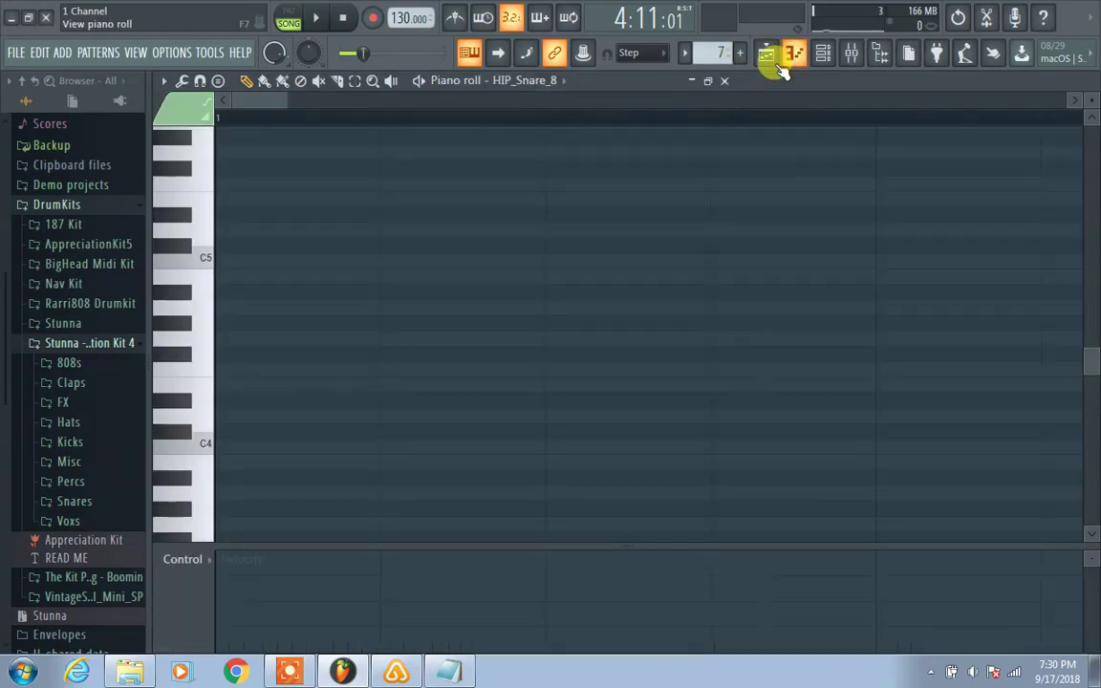
left_click(793, 54)
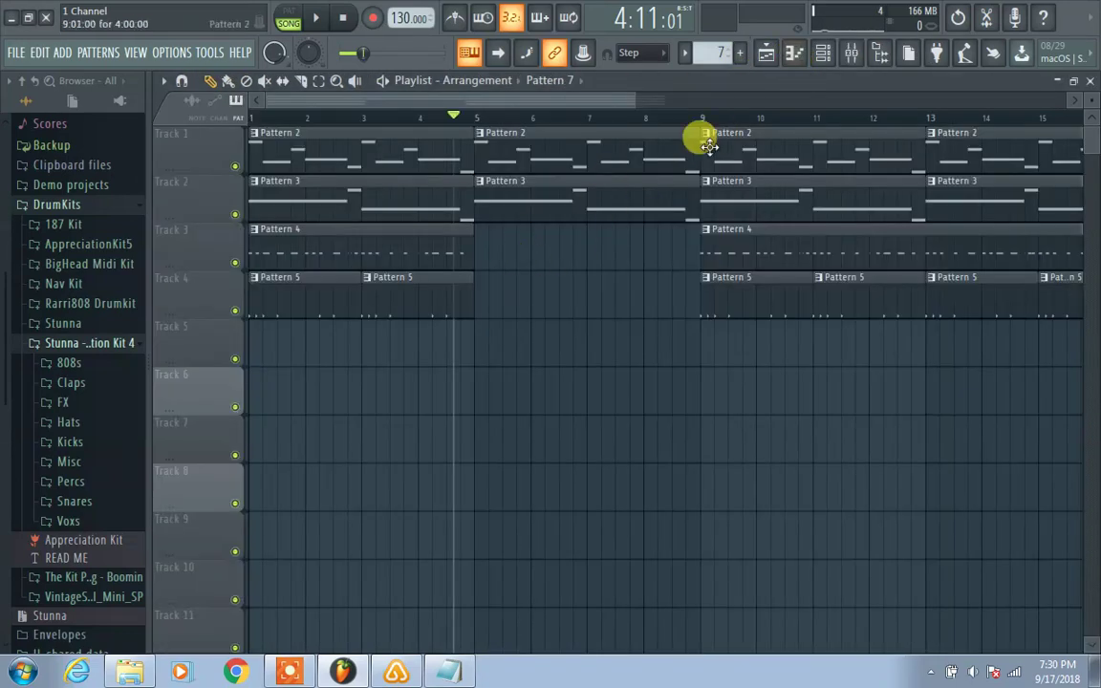
left_click(821, 52)
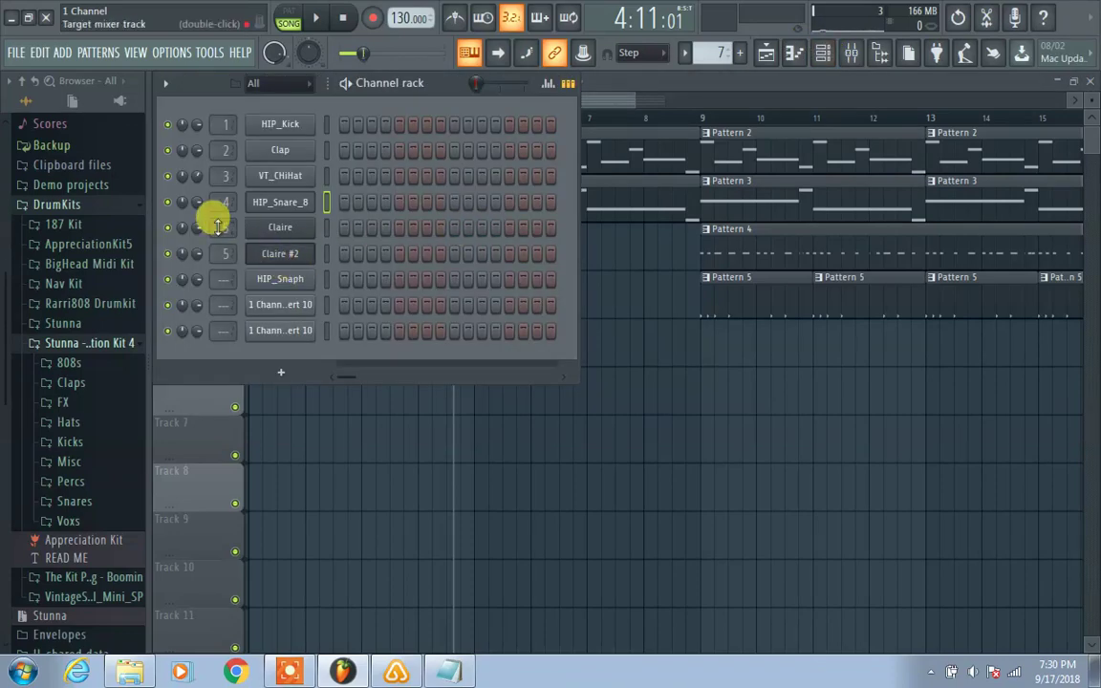
- Add a Sawer synth channel from ADD > Synth classic, moving its window up to show the keyboard
left_click(65, 52)
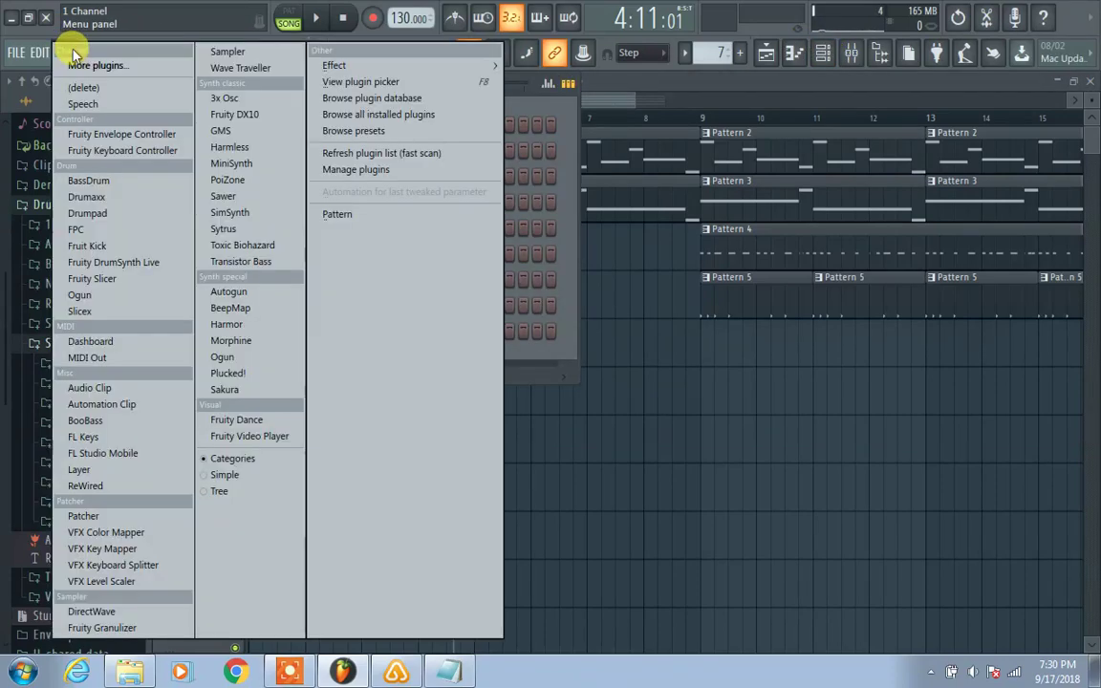
left_click(272, 202)
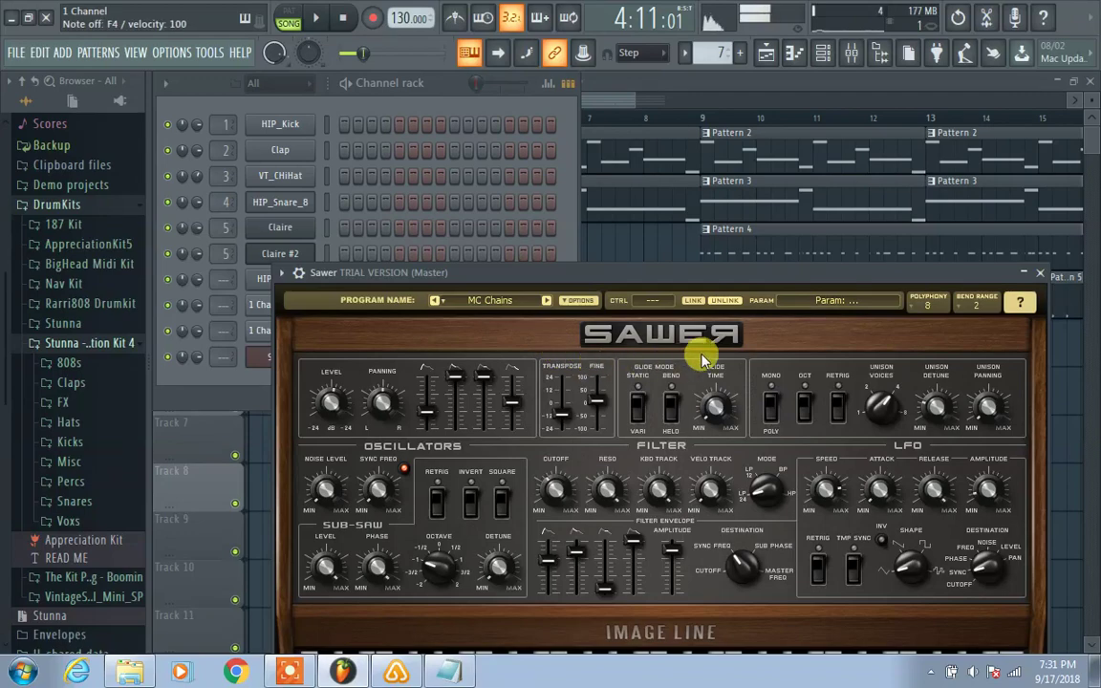
left_click_drag(496, 275, 468, 96)
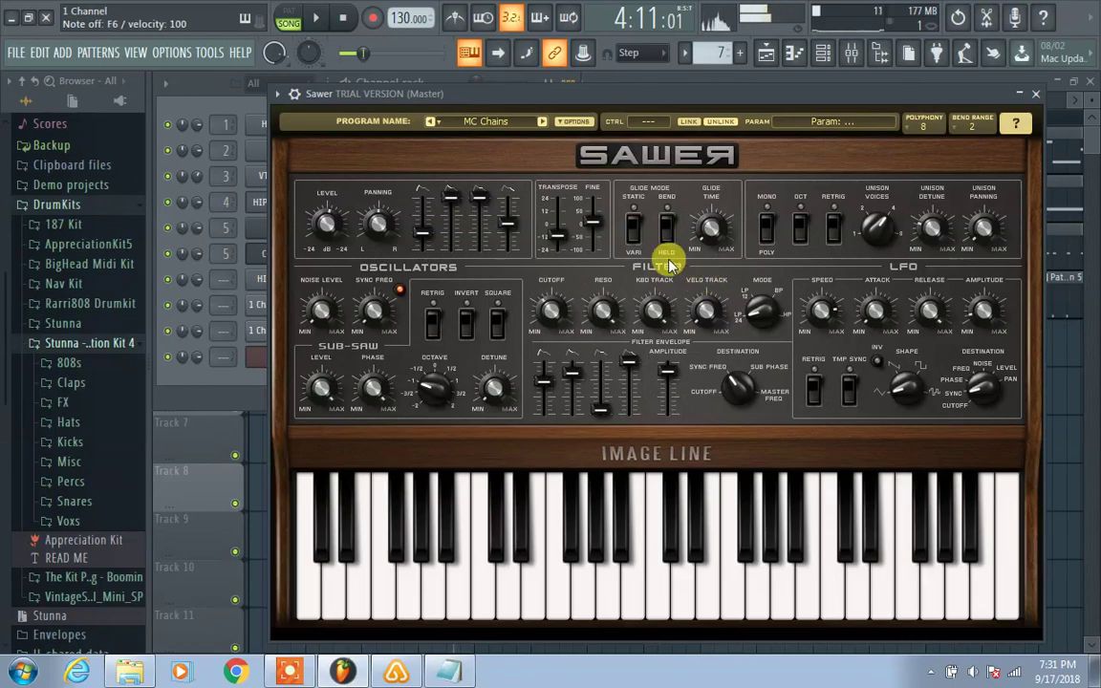
left_click(197, 98)
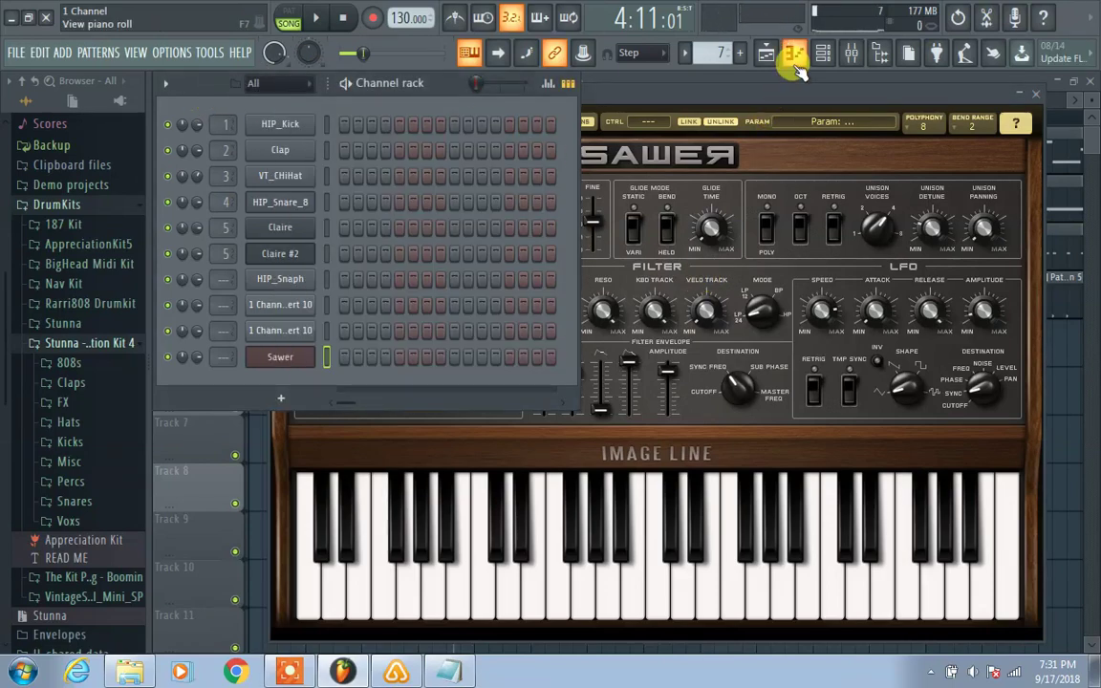
- Paint Pattern 7 at bar 1 of Track 5 and record a two-bar melody into it
left_click(755, 81)
left_click(306, 344)
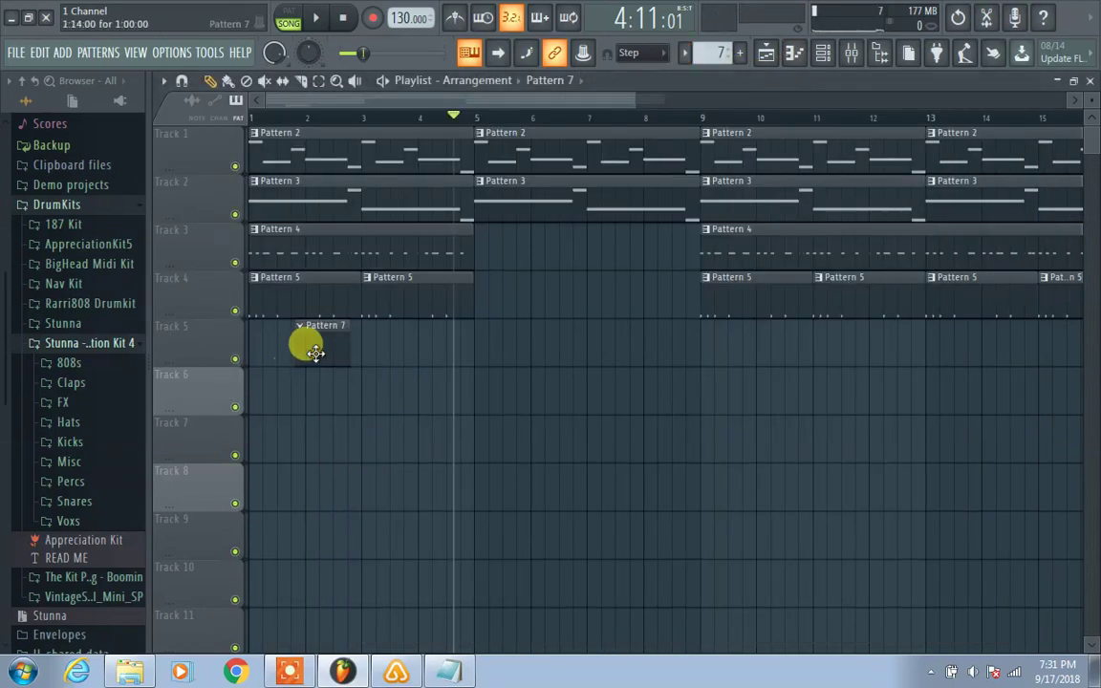
key("space")
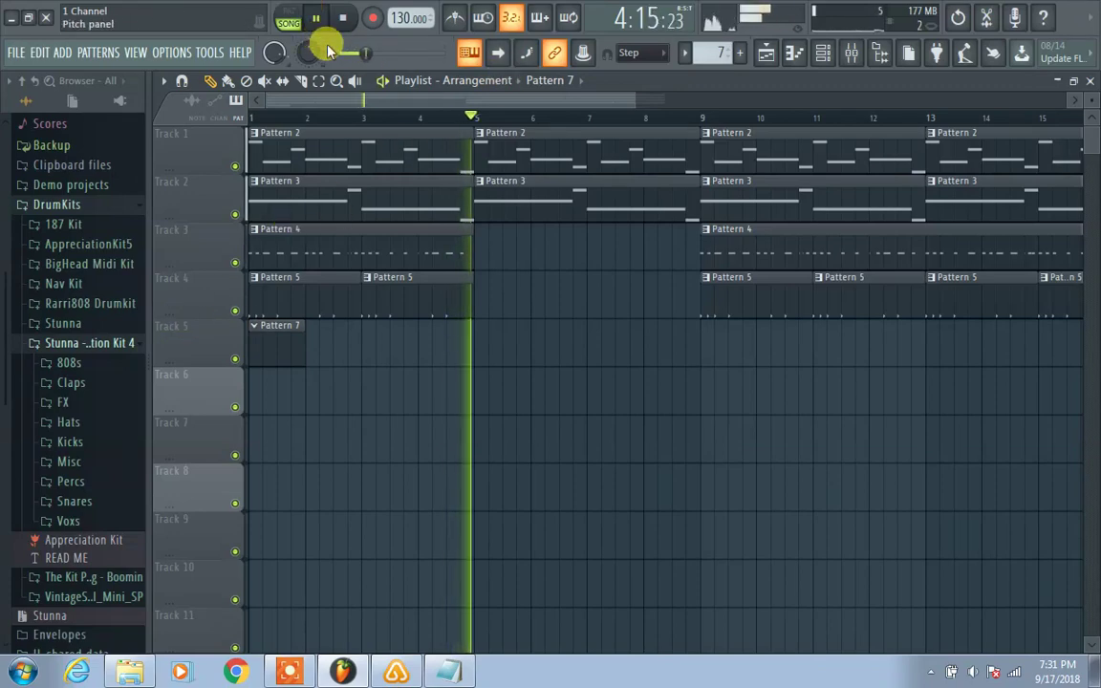
left_click(251, 116)
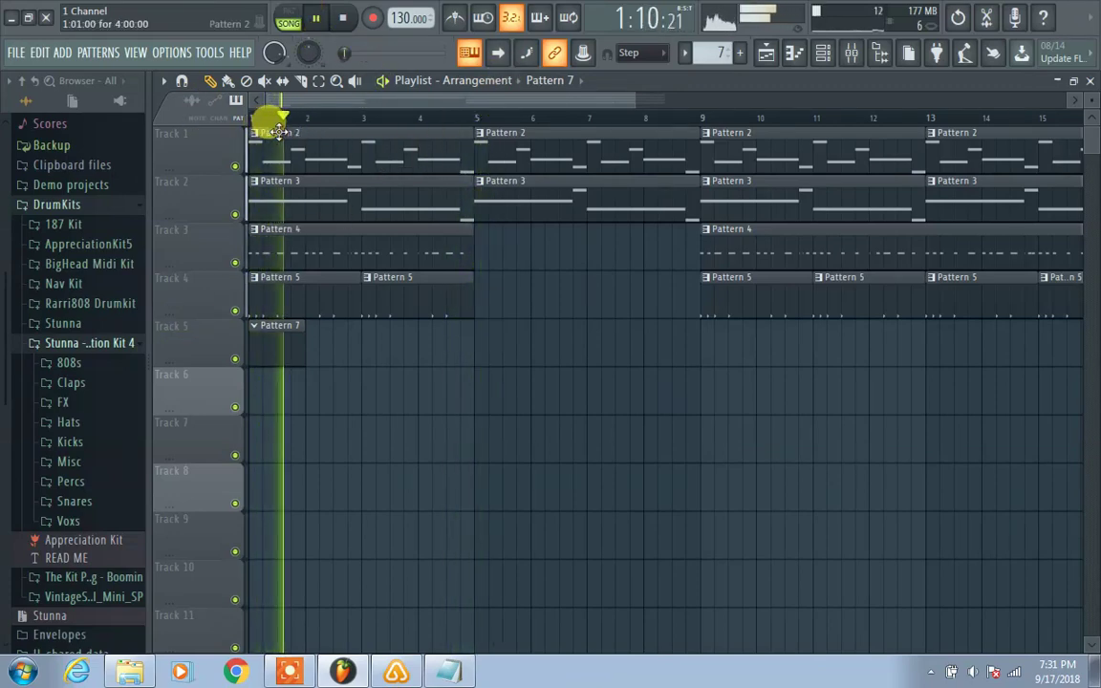
left_click(315, 17)
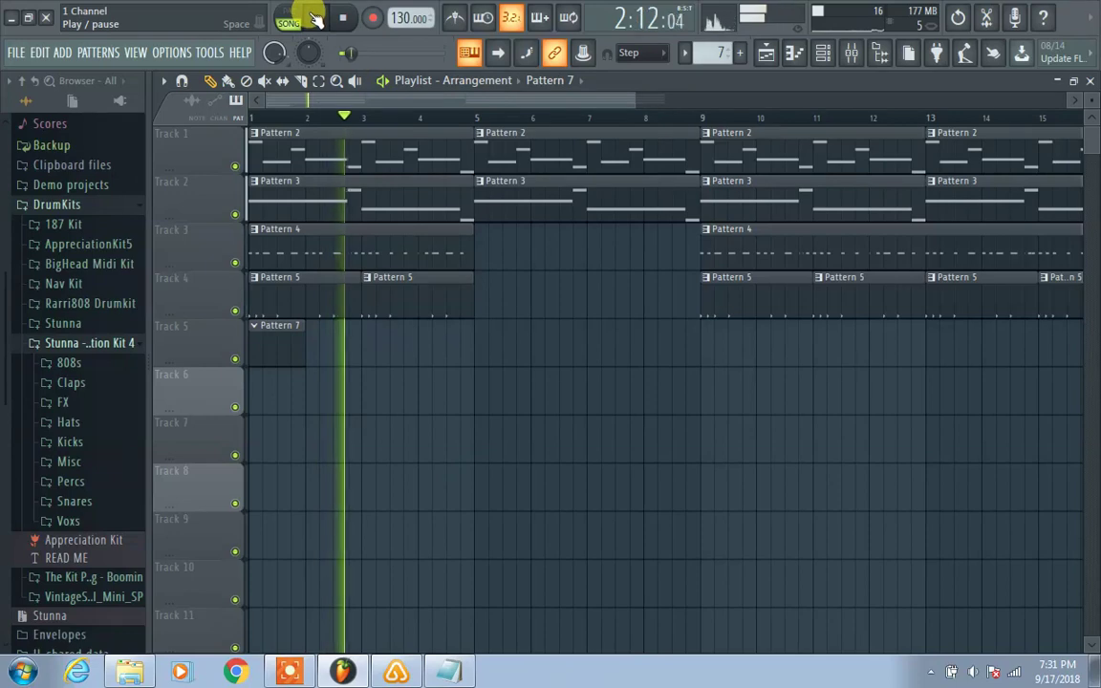
key("space")
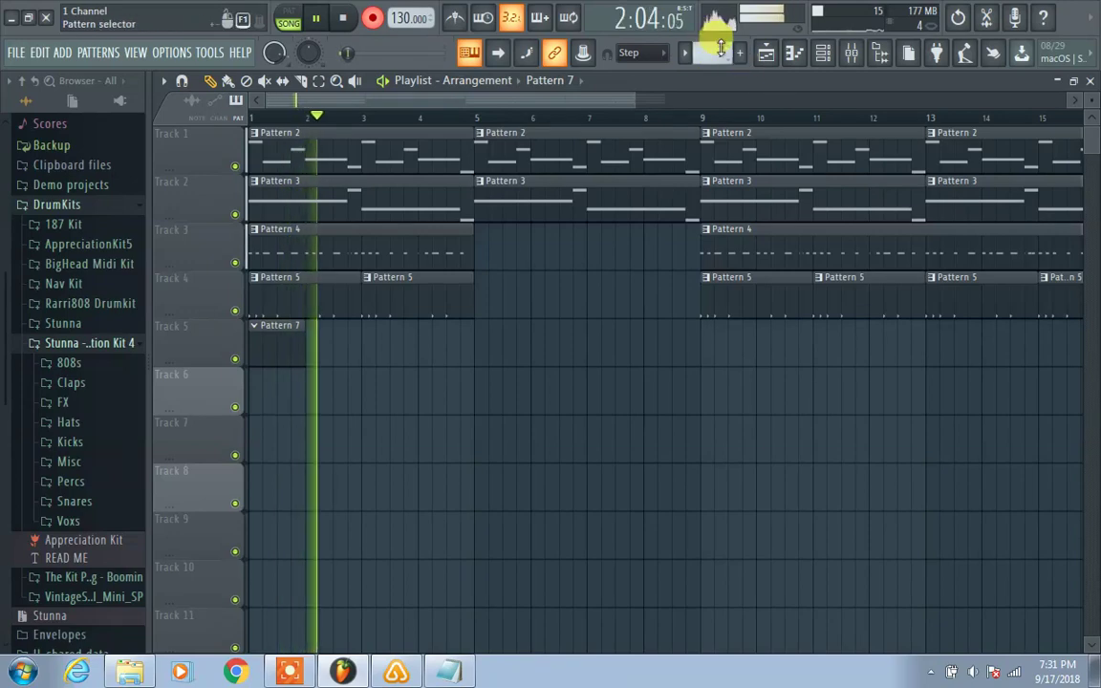
left_click(344, 21)
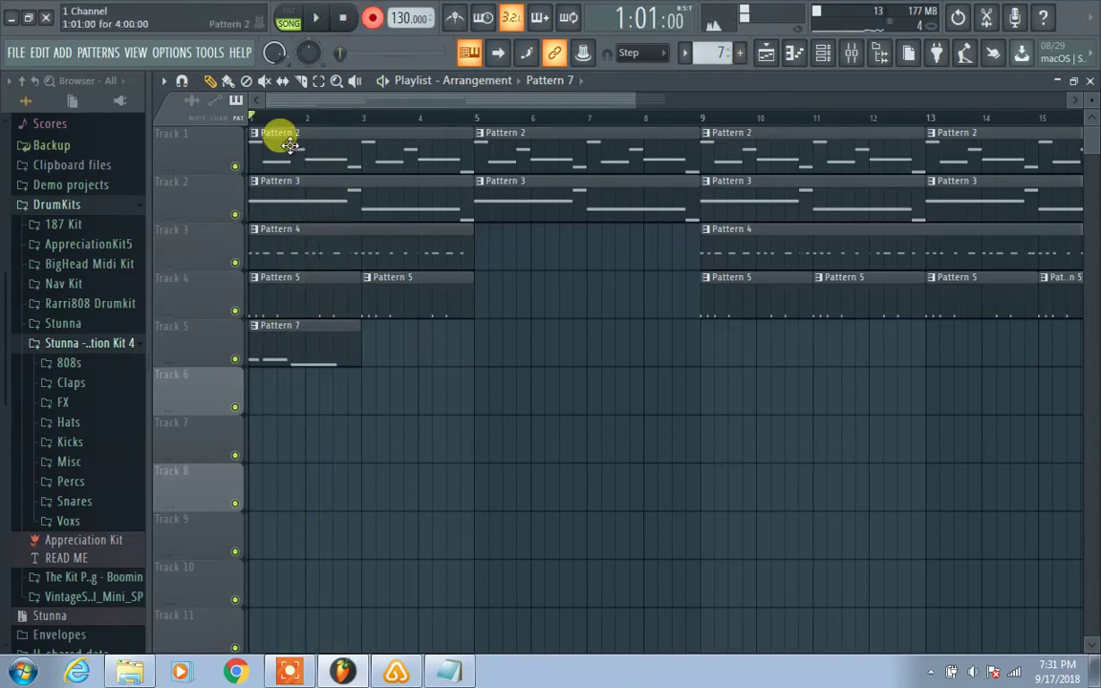
- Open Pattern 7 in the piano roll with Sawer as its channel, showing D6, D6 and C6
double_click(299, 339)
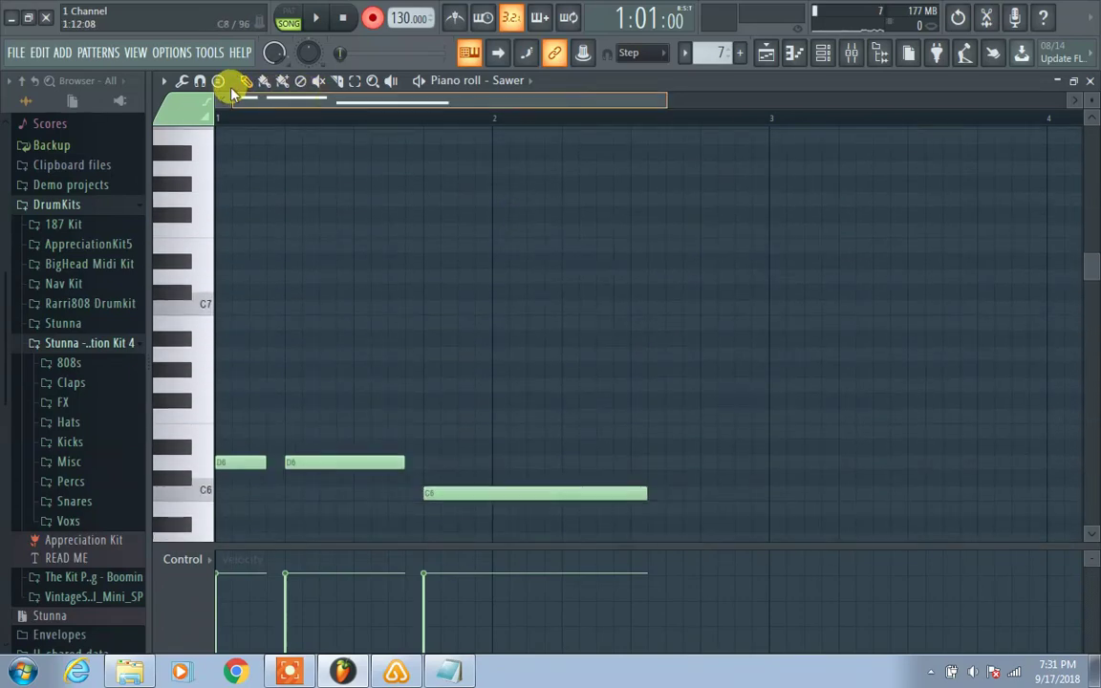
left_click(801, 53)
left_click(800, 53)
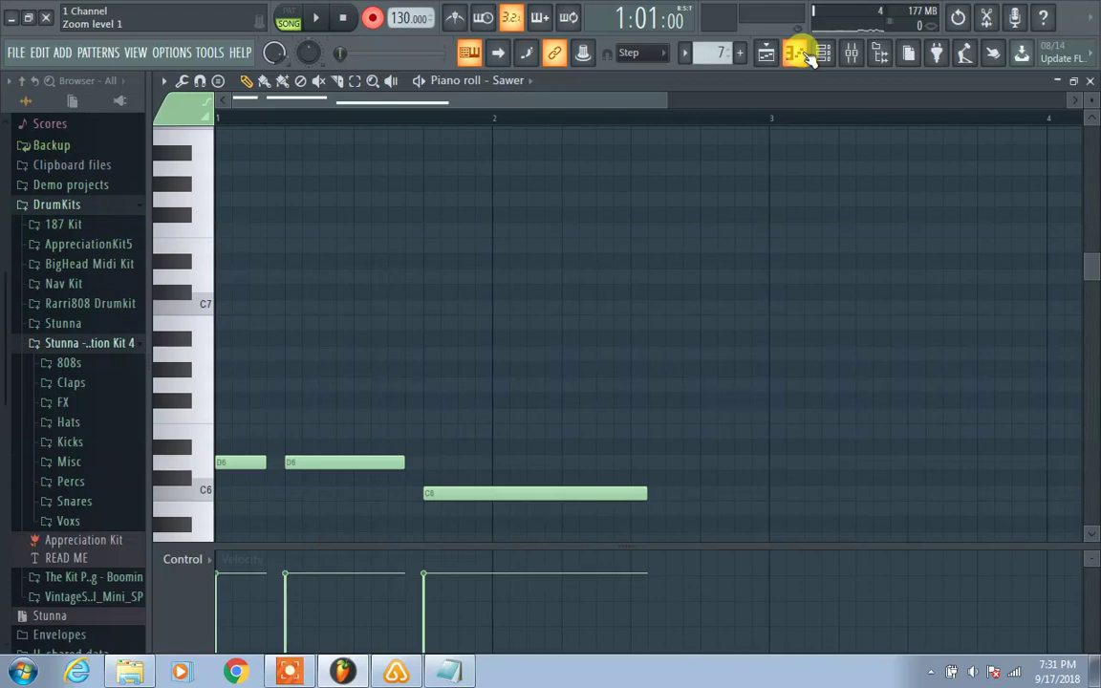
scroll(454, 198, "down", 1)
scroll(454, 198, "down", 3)
left_click(509, 82)
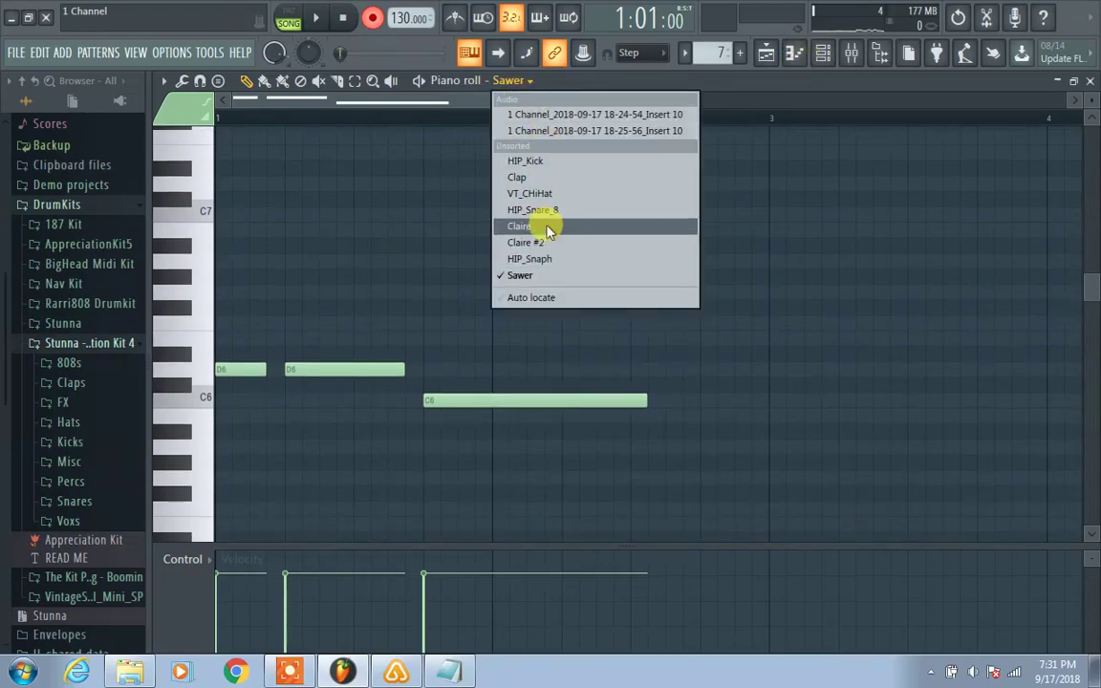
left_click(535, 298)
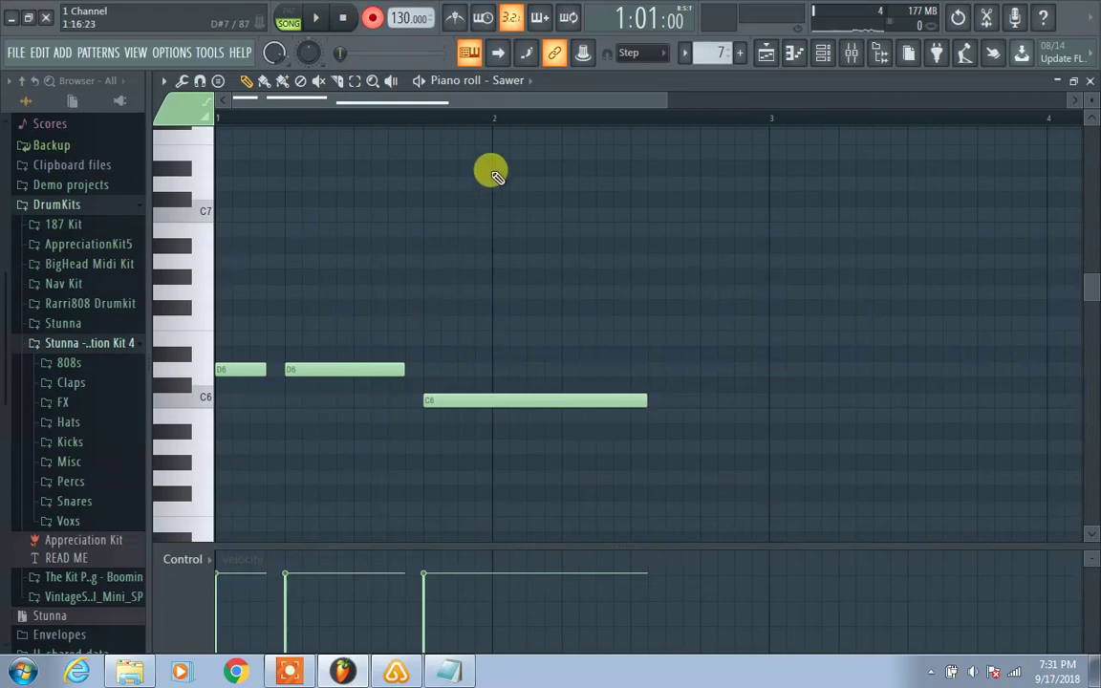
left_click(506, 81)
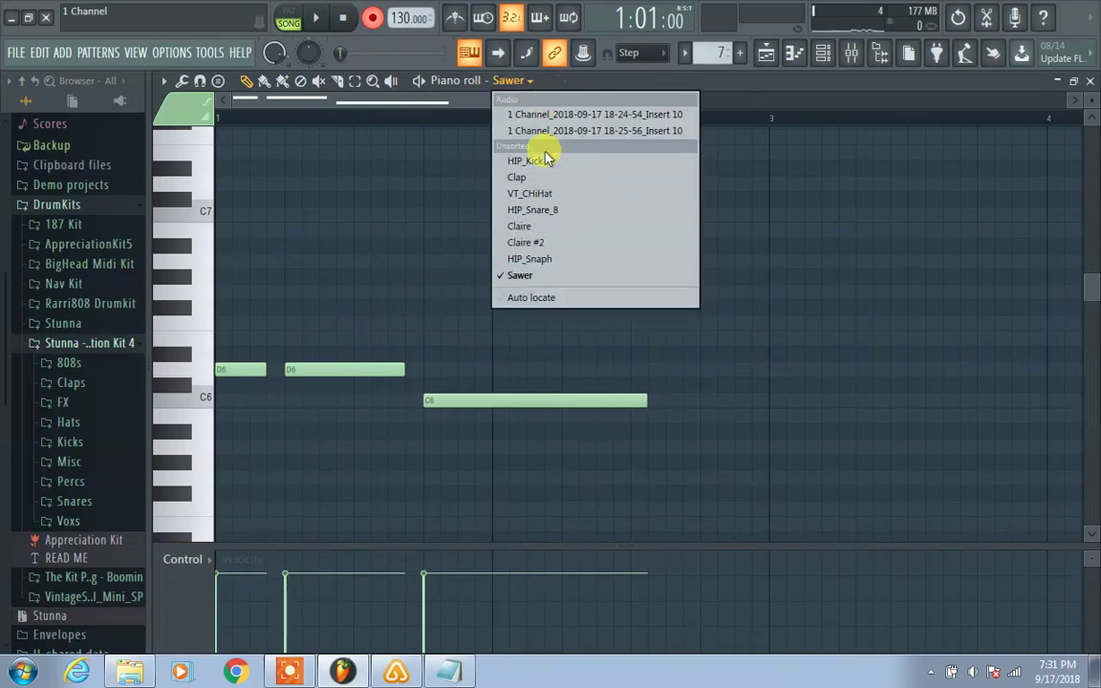
left_click(516, 276)
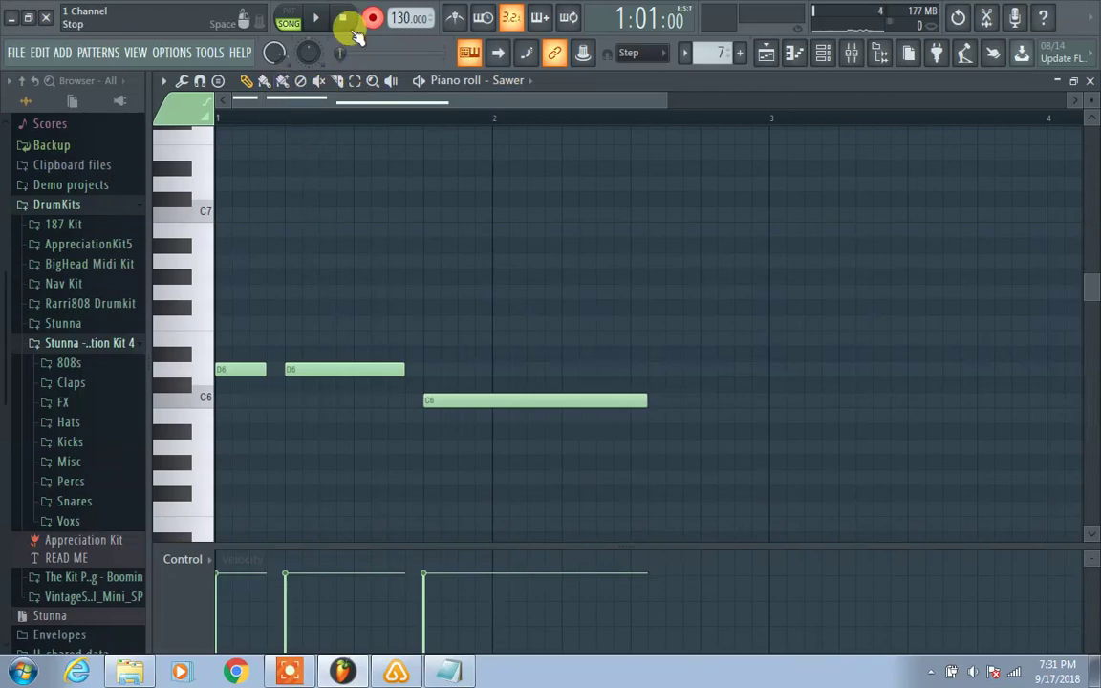
- Play back the Sawer melody to review the D6, D6 and C6 notes
left_click(327, 21)
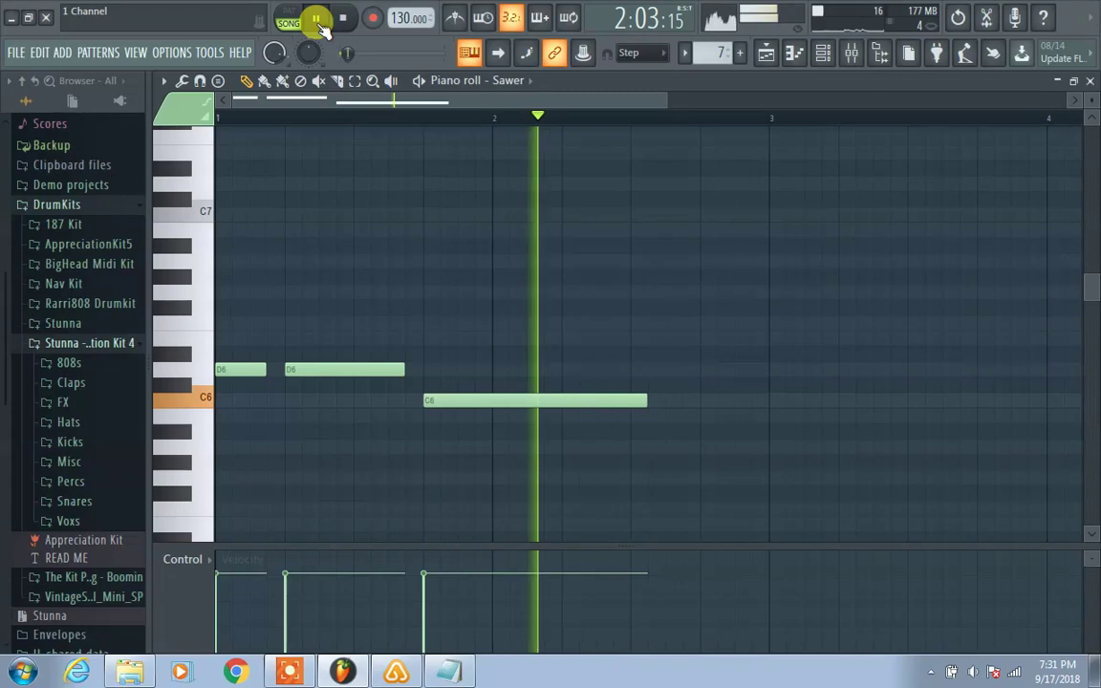
left_click(342, 114)
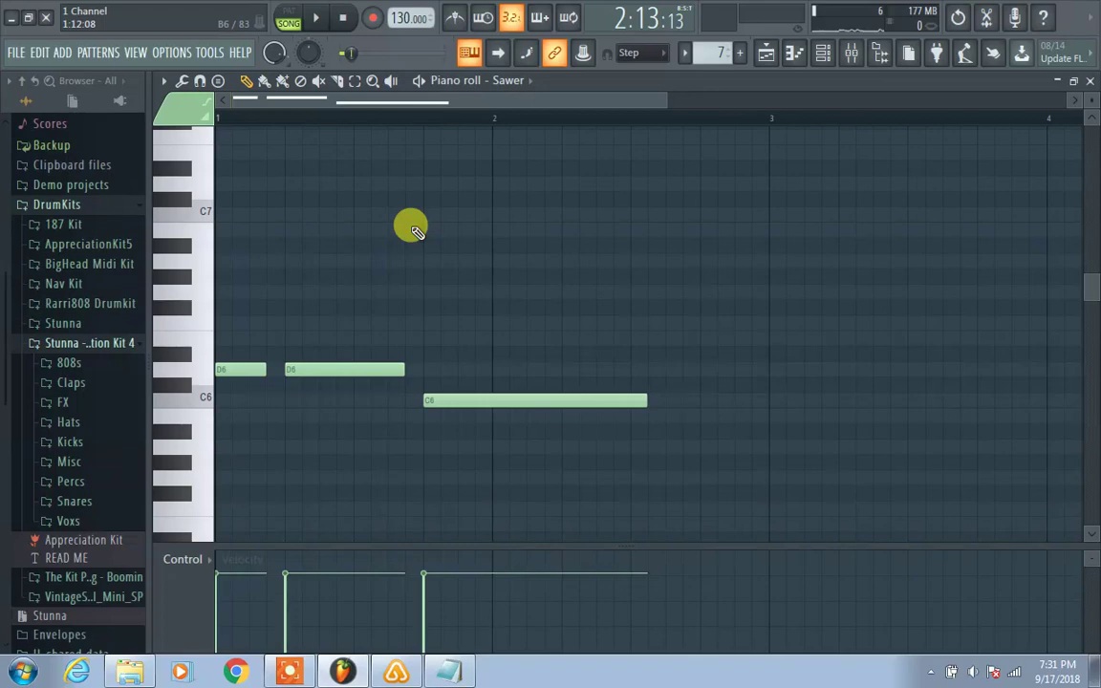
scroll(225, 336, "down", 2)
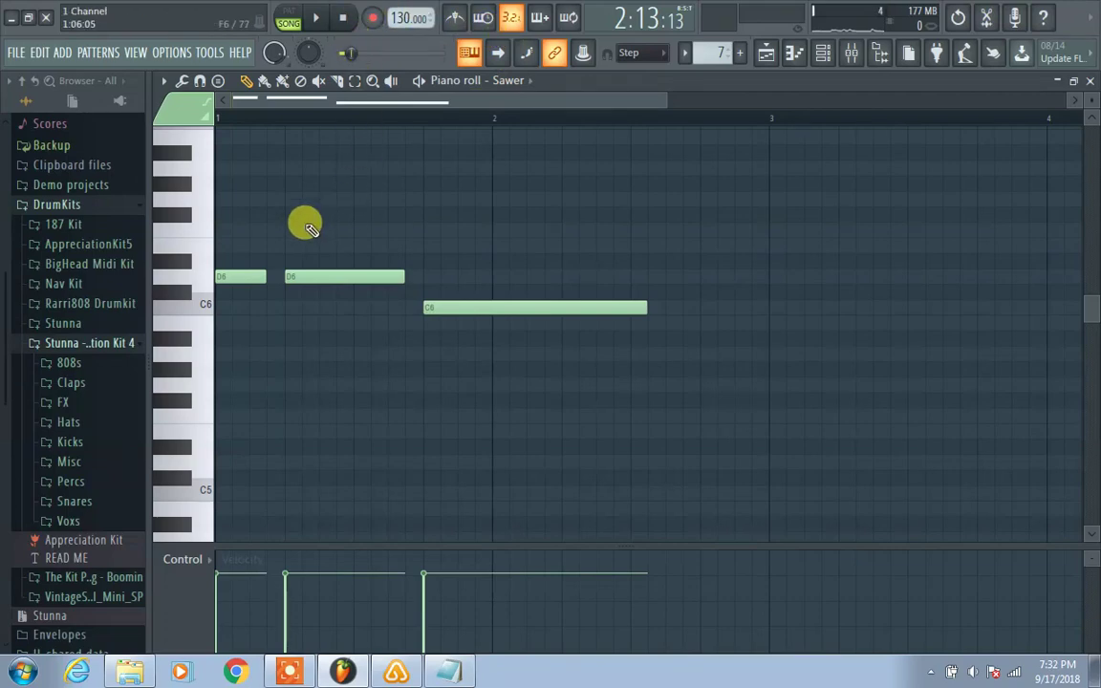
left_click(315, 17)
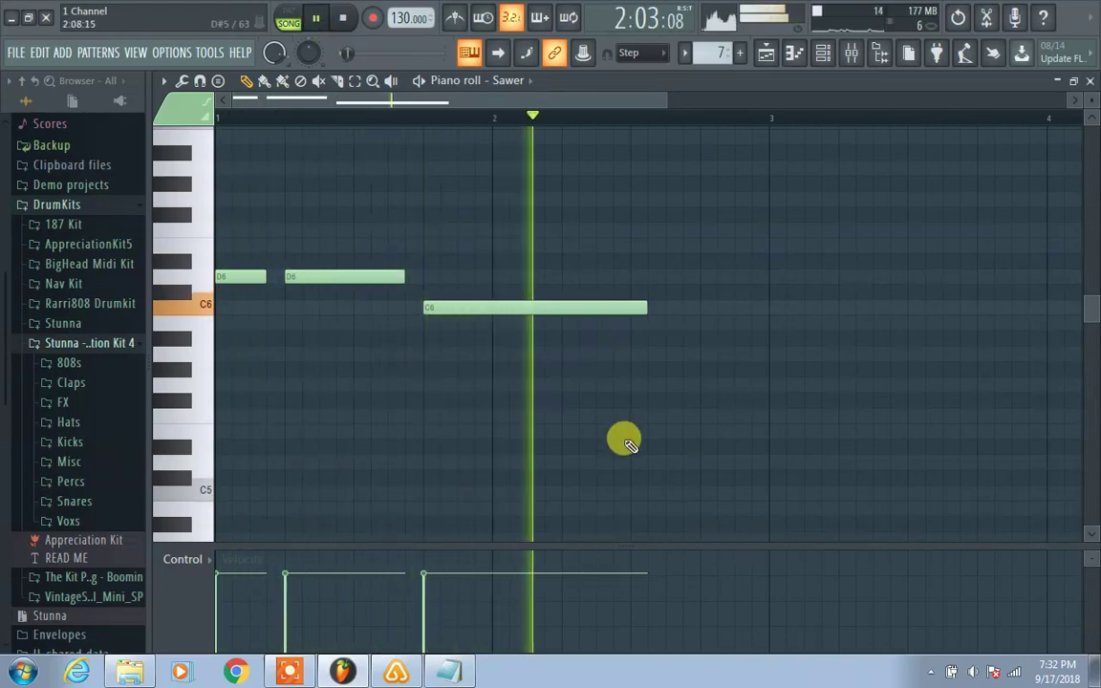
- Draw an A5 note after the C6 and delete the stray top note
mouse_move(631, 318)
left_mouse_down()
mouse_move(654, 322)
mouse_move(664, 385)
mouse_move(646, 341)
left_mouse_up()
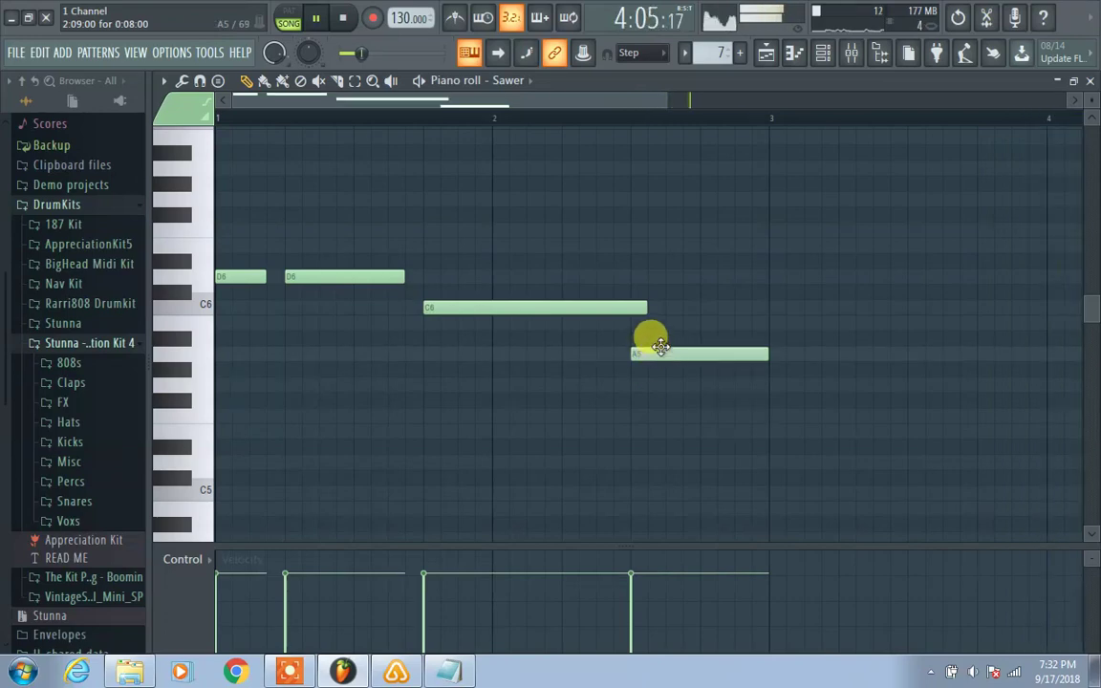
scroll(204, 134, "up", 1)
right_click(272, 131)
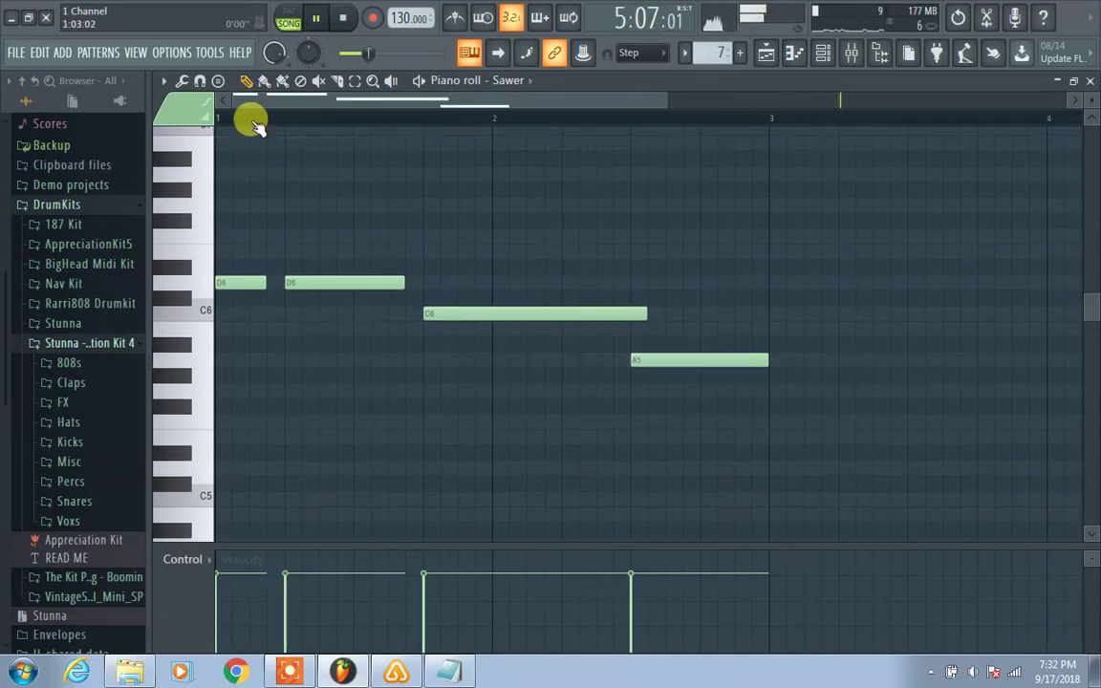
left_click(248, 116)
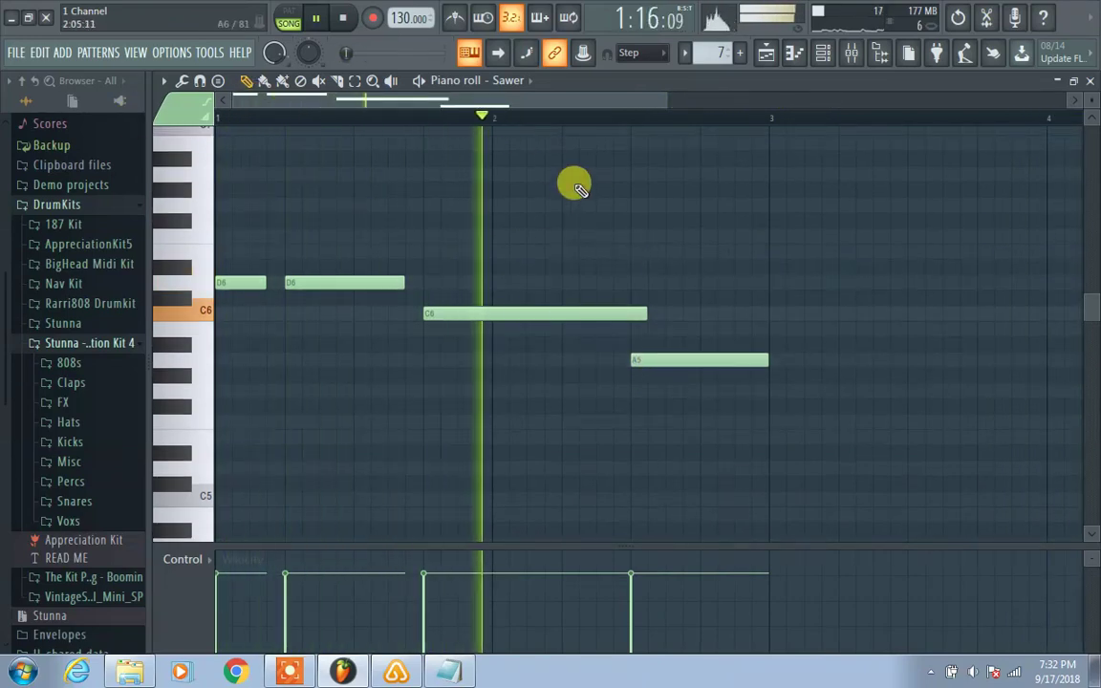
scroll(719, 247, "down", 3)
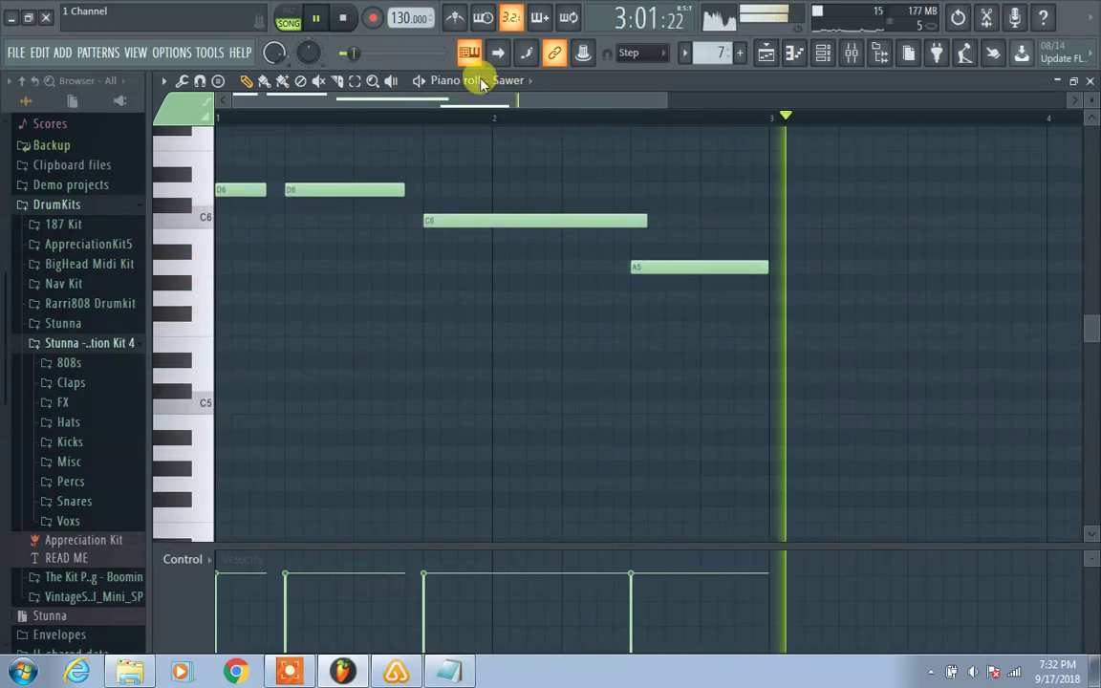
- Stretch the Pattern 7 clip on Track 5 in the playlist out to bar 5
left_click(767, 53)
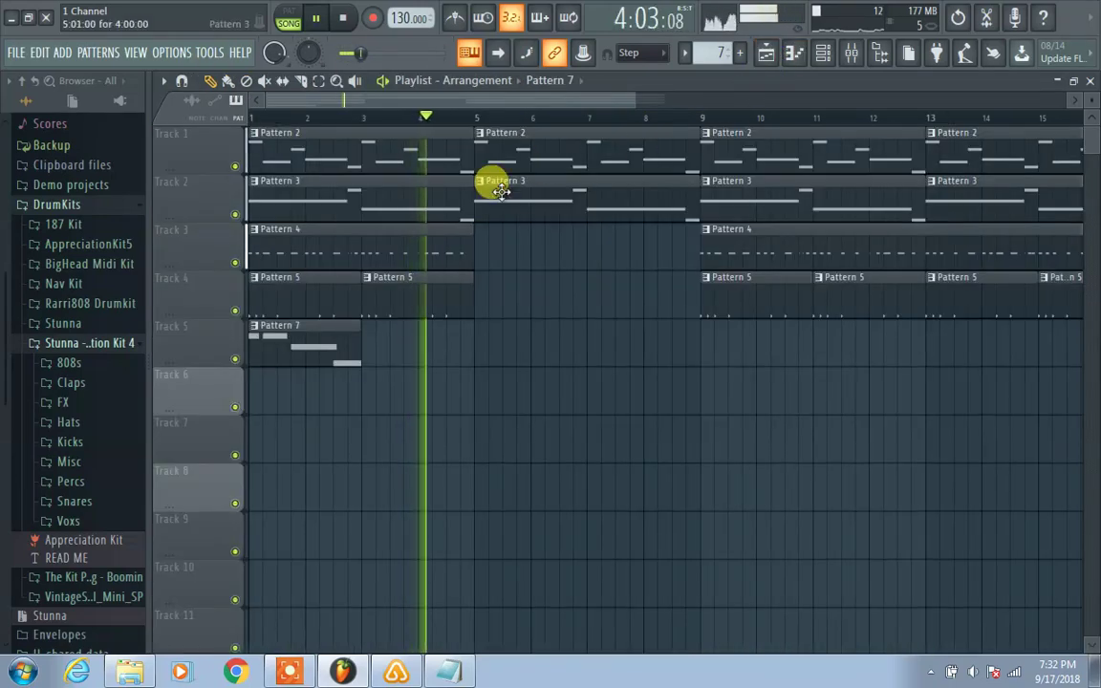
left_click_drag(359, 341, 467, 356)
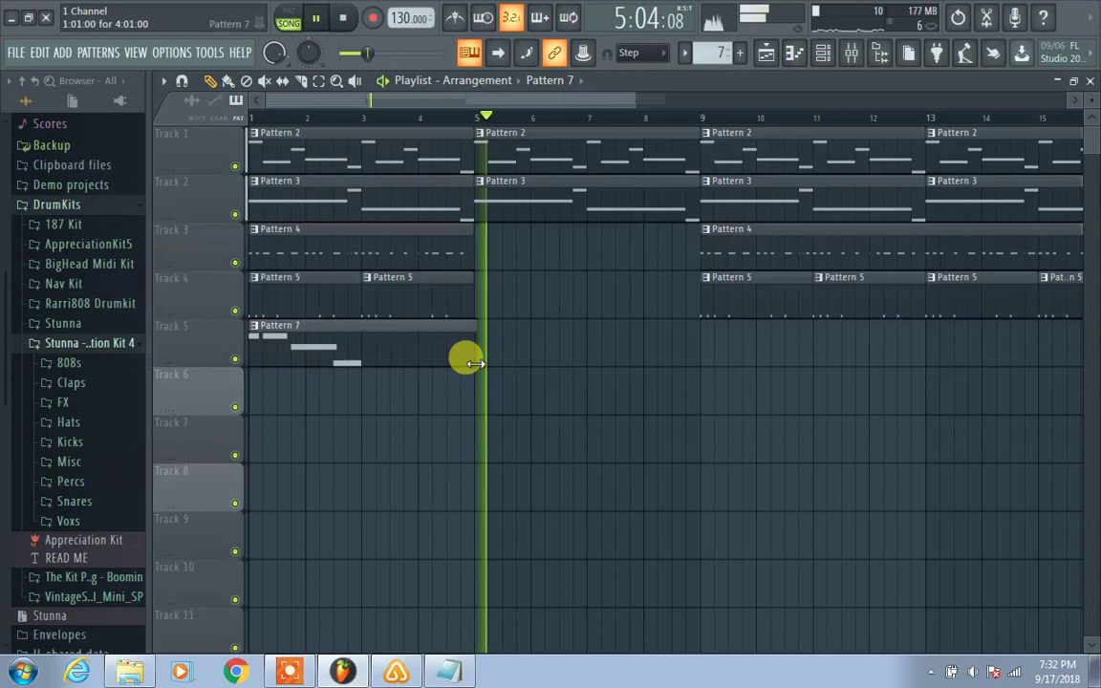